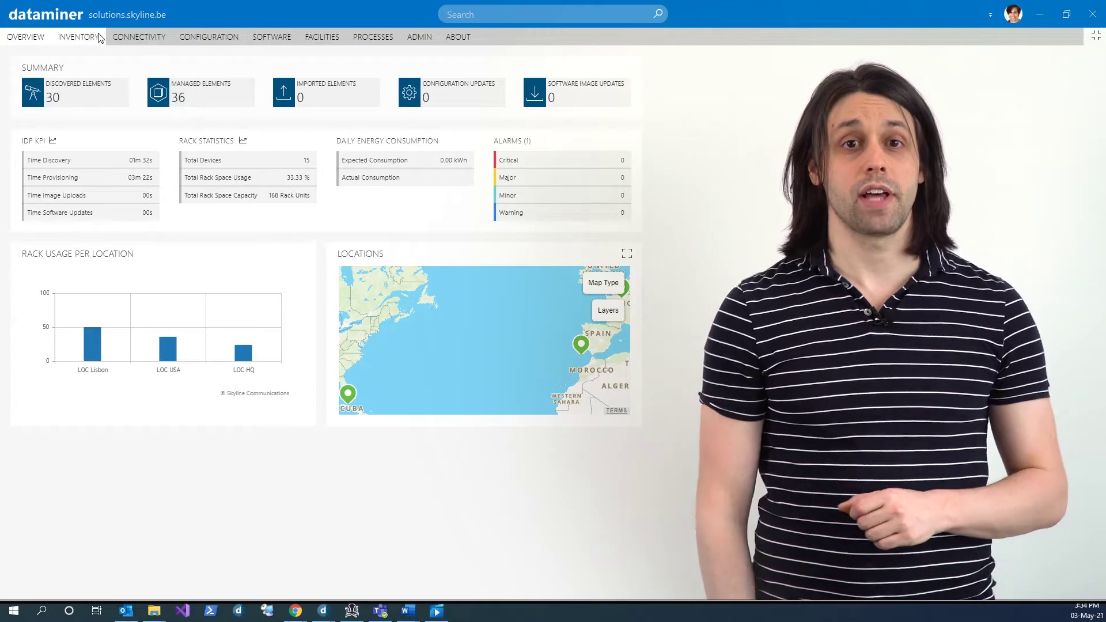
# Step: Leave the IDP overview dashboard and go to the inventory of elements
pyautogui.click(98, 37)
# Step: Open the discovered elements page and look over the available scan ranges
pyautogui.click(123, 55)
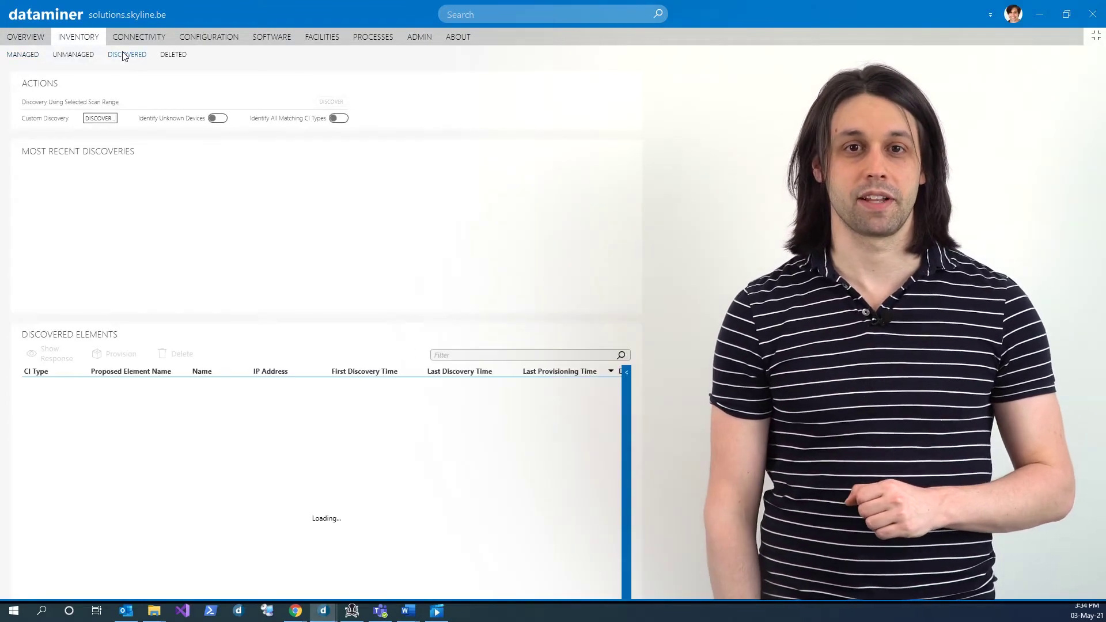
pyautogui.click(253, 103)
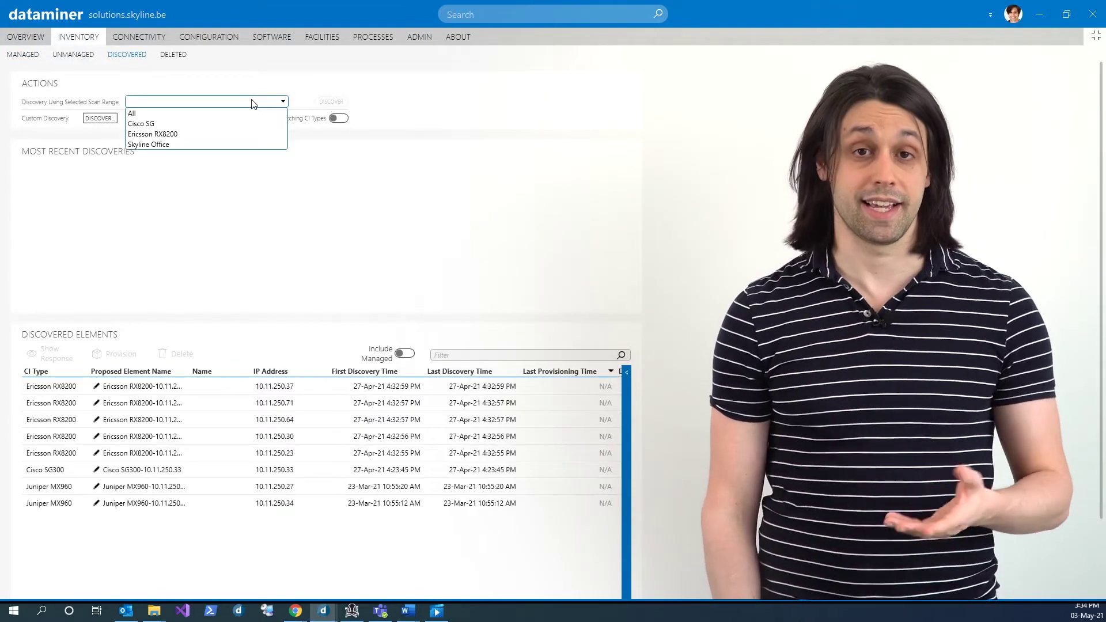
pyautogui.click(252, 103)
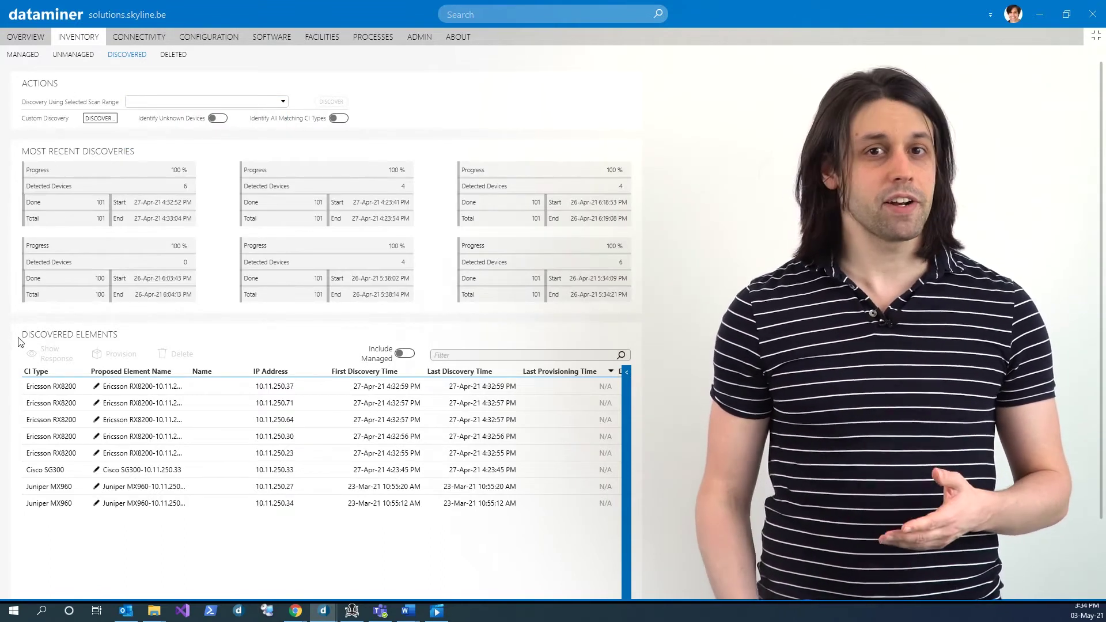
# Step: View the discovery response of the Juniper MX960 at 10.11.250.27, then list managed elements
pyautogui.click(56, 489)
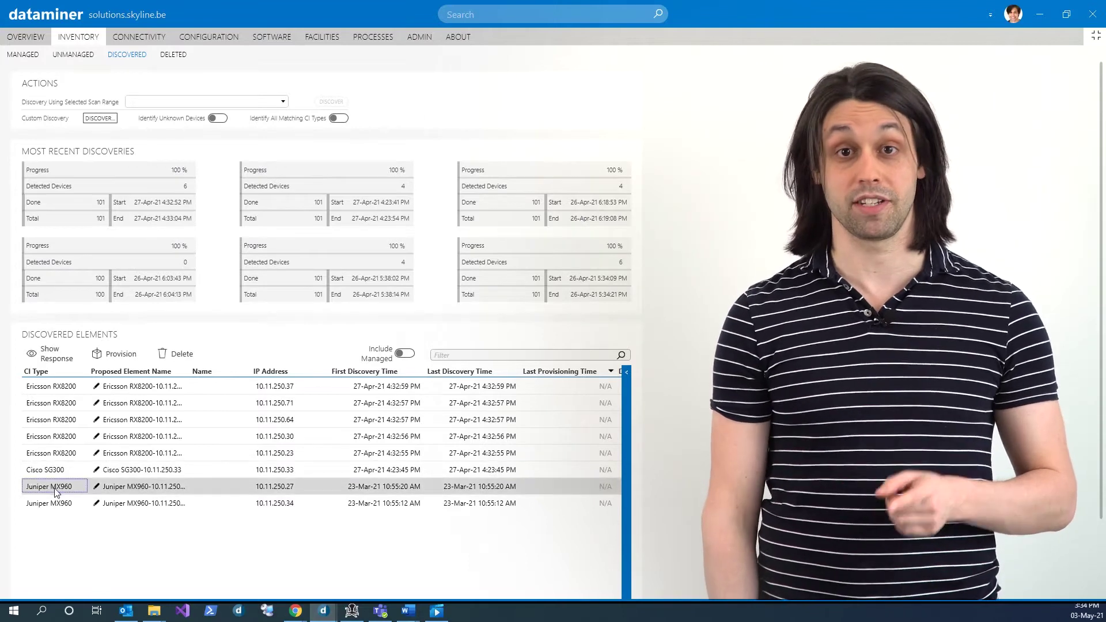
pyautogui.click(49, 353)
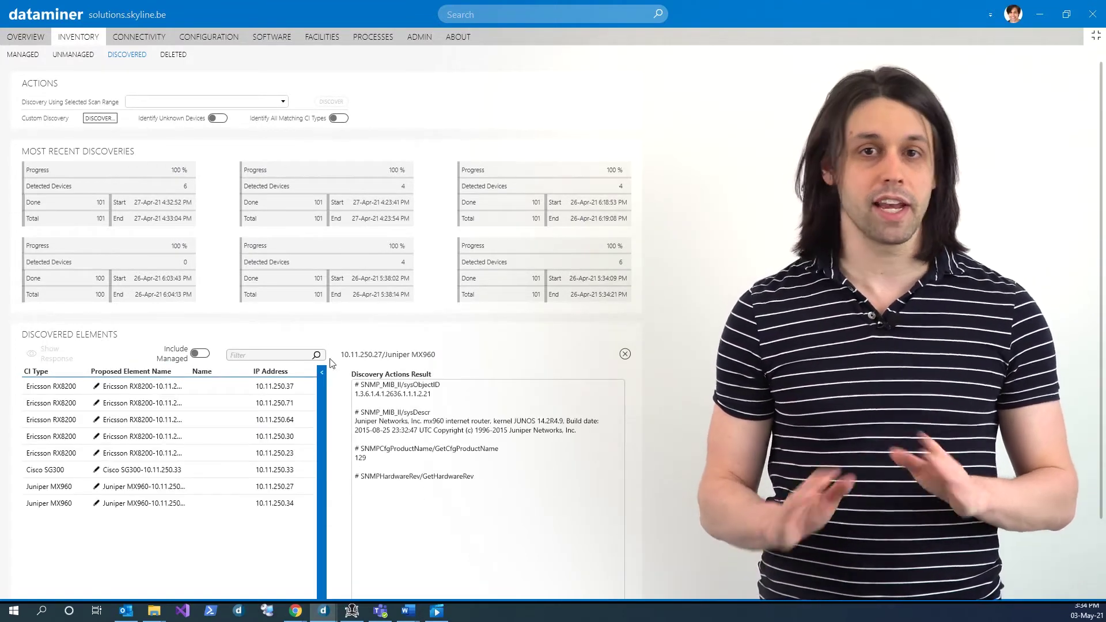
pyautogui.click(23, 54)
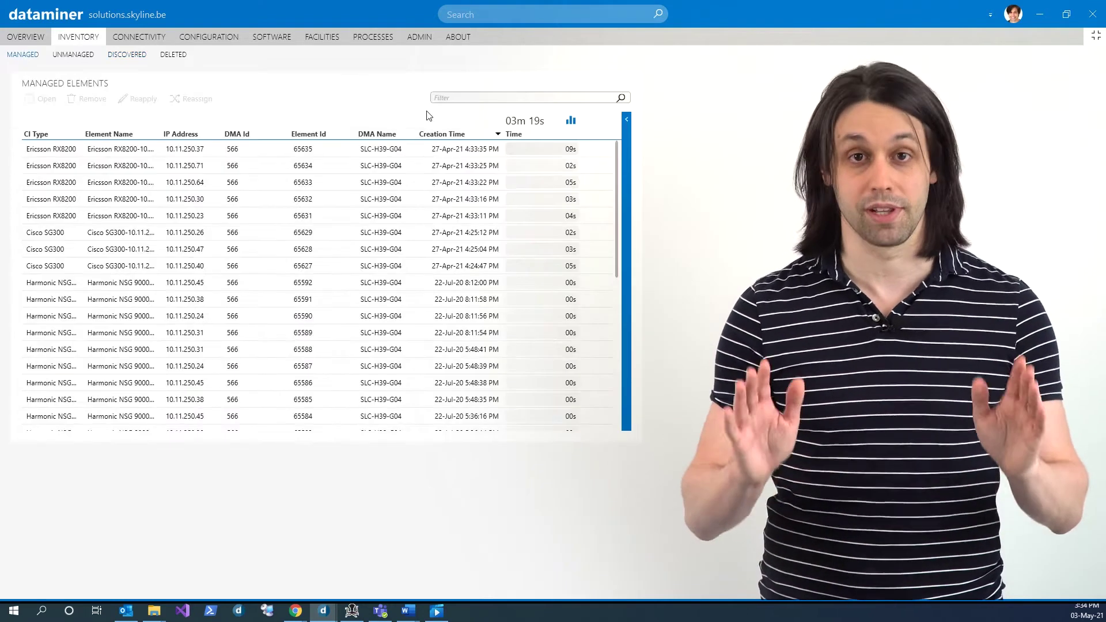
# Step: Filter managed elements on 'juniper' and select the first Juniper MX960 element
pyautogui.click(462, 98)
pyautogui.write('juniper')
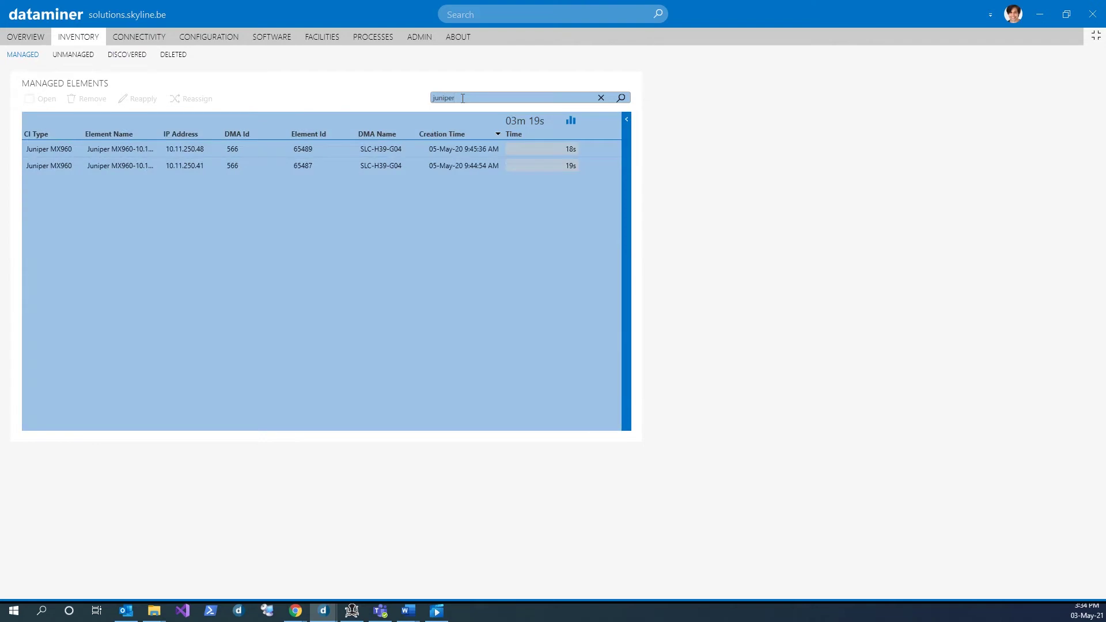
pyautogui.click(57, 151)
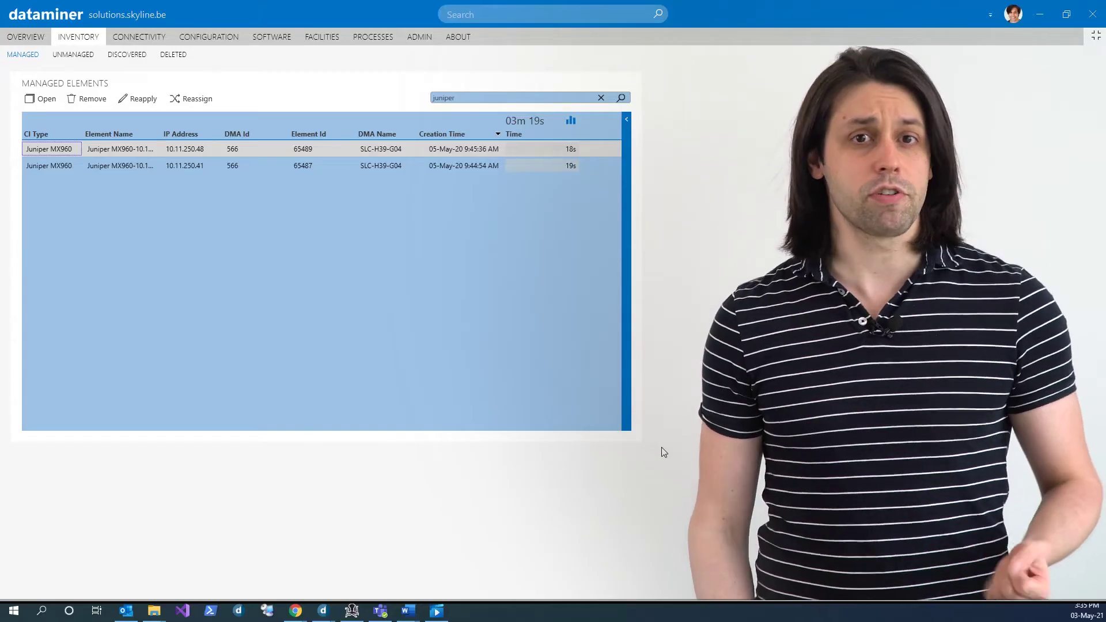
# Step: Select the discovered Juniper MX960 at 10.11.250.34, close its discovery response, then view configuration
pyautogui.click(124, 55)
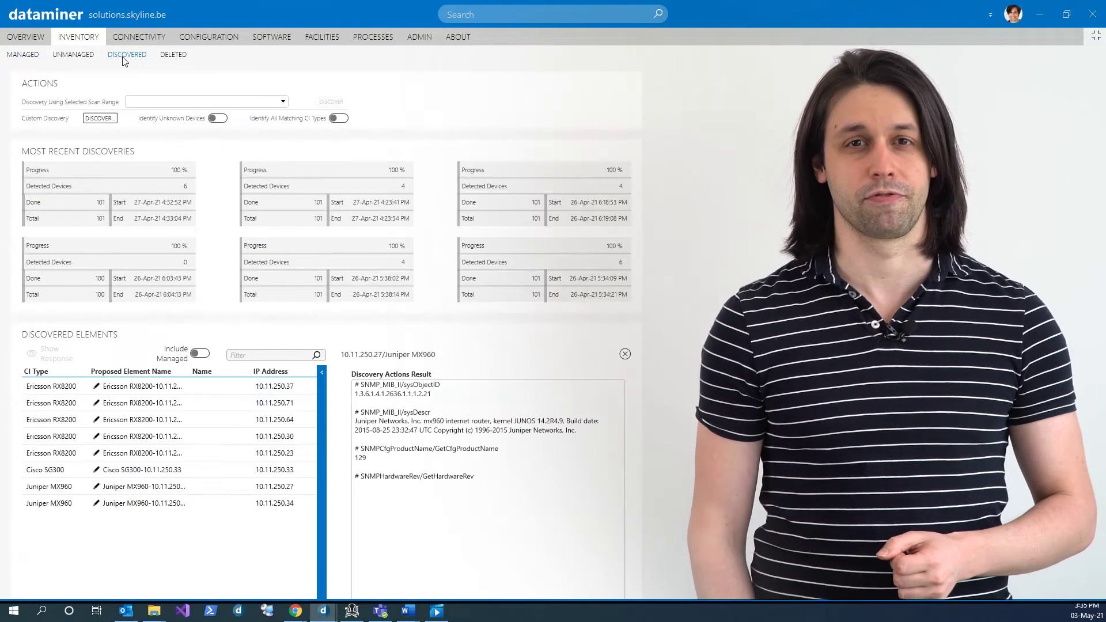
pyautogui.click(64, 504)
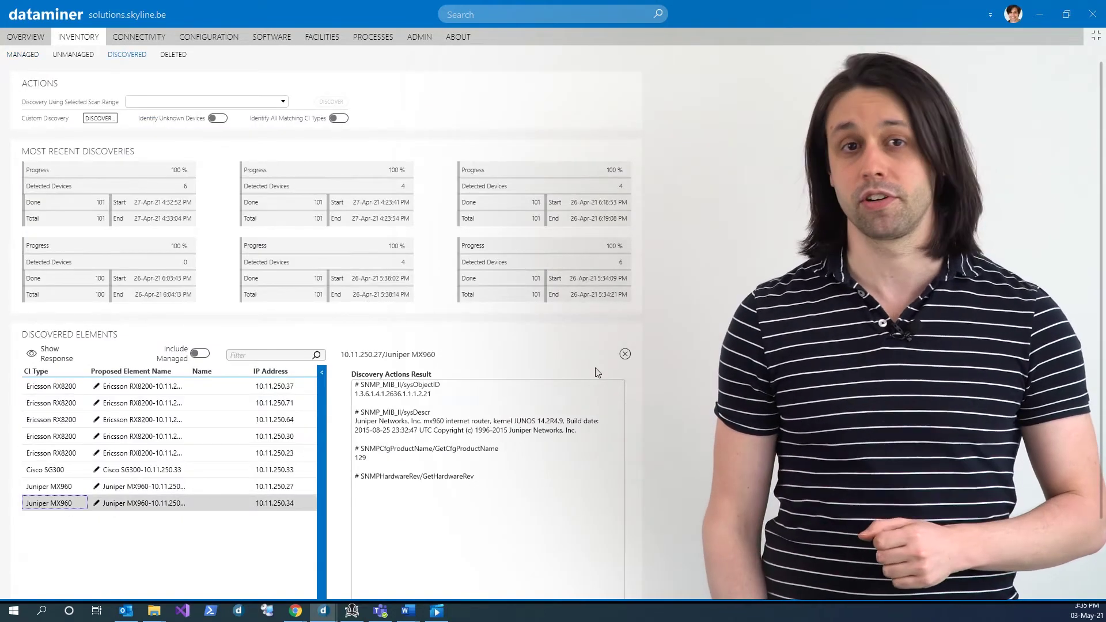
pyautogui.click(625, 354)
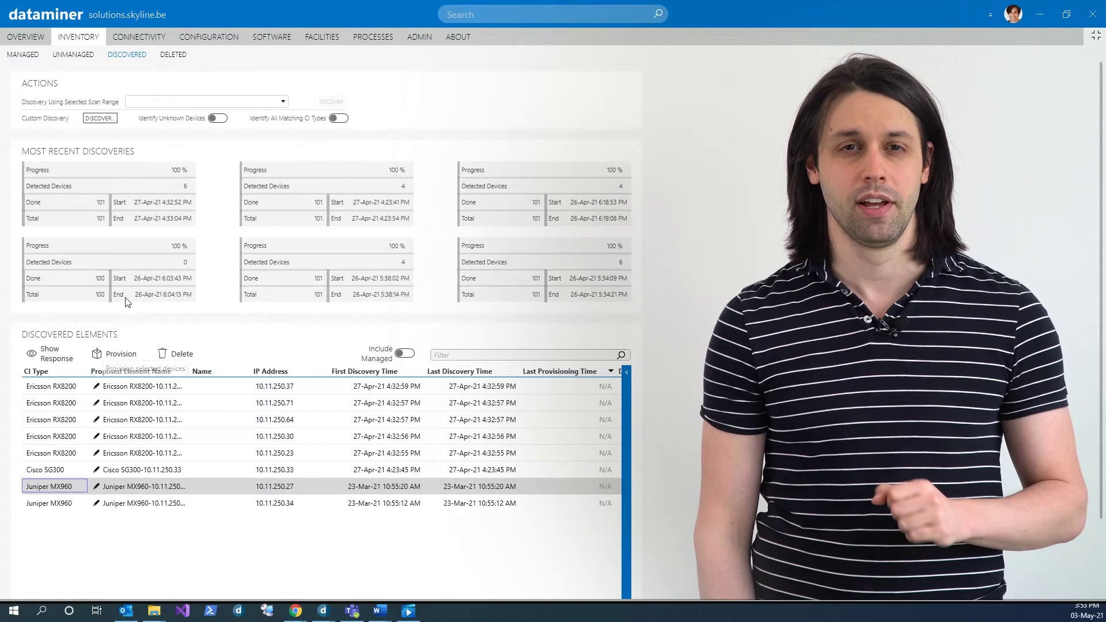
pyautogui.click(206, 37)
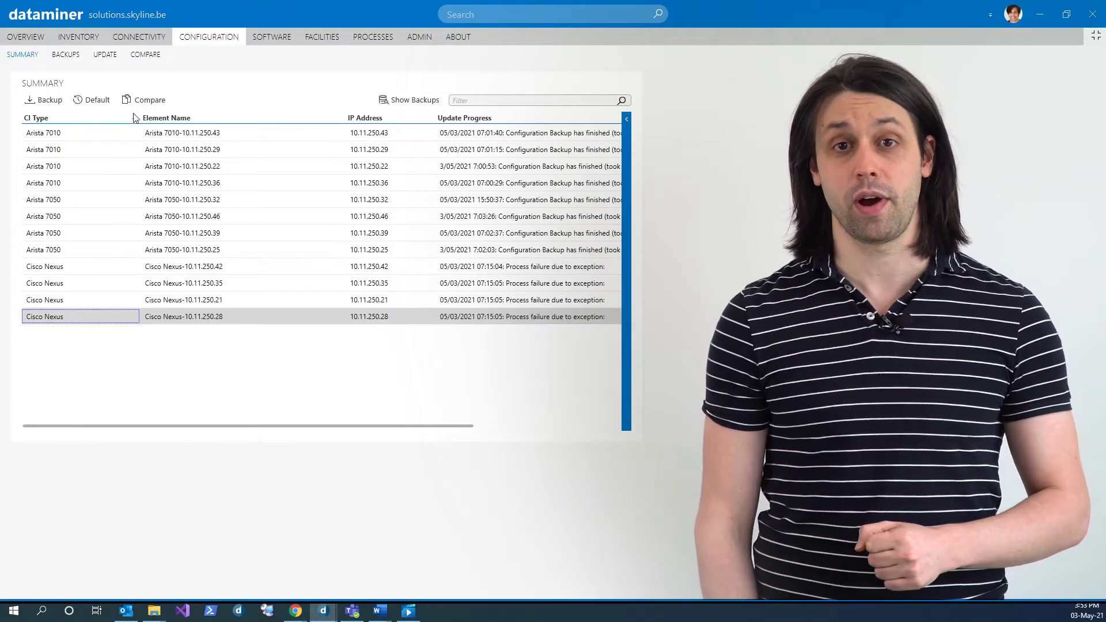
# Step: Select the Arista 7010 element and pick the 03-May-21 backup on the Update page
pyautogui.click(119, 136)
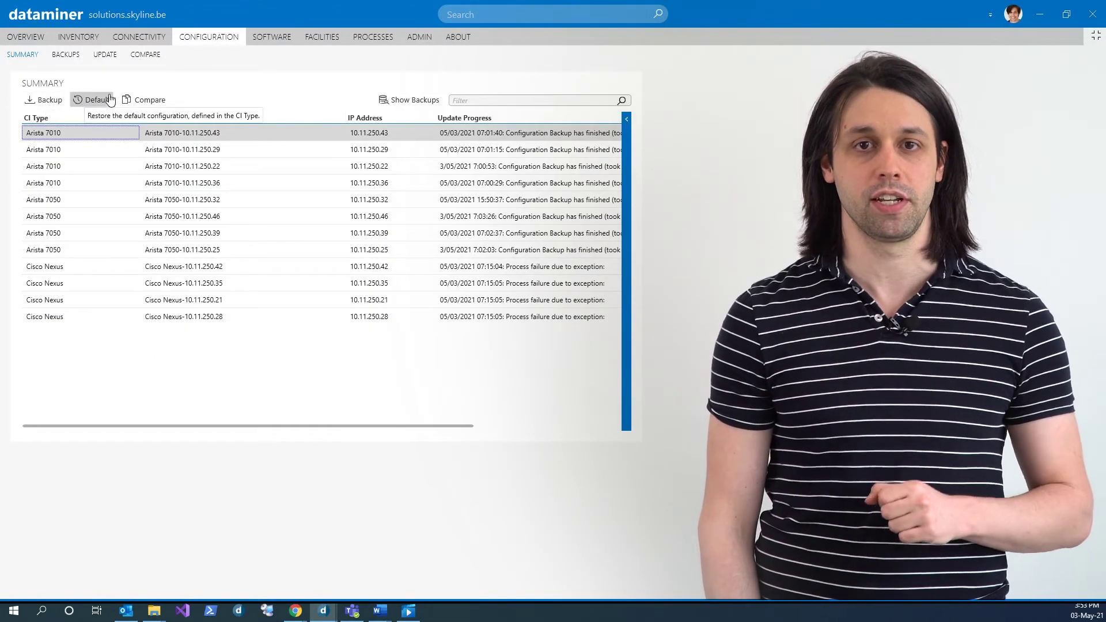
pyautogui.click(105, 55)
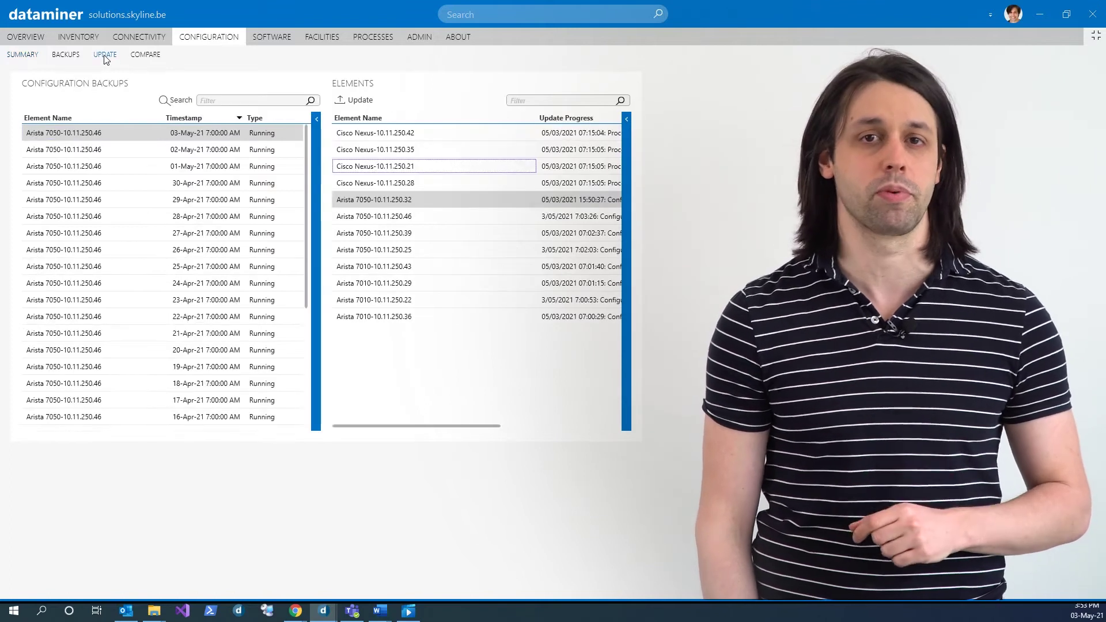
pyautogui.click(86, 137)
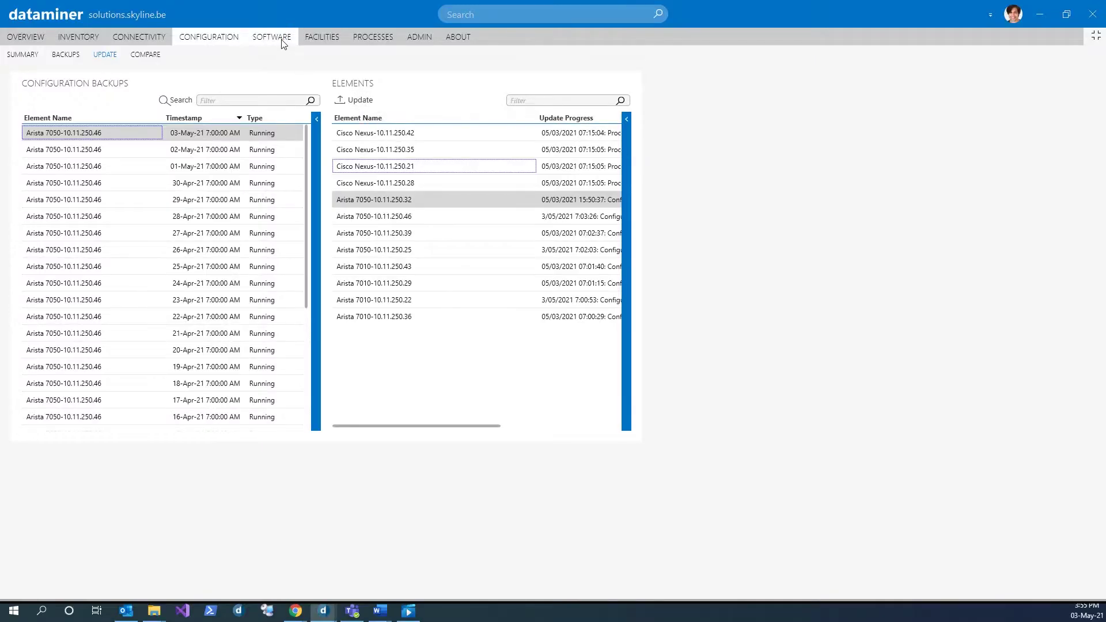
pyautogui.click(272, 37)
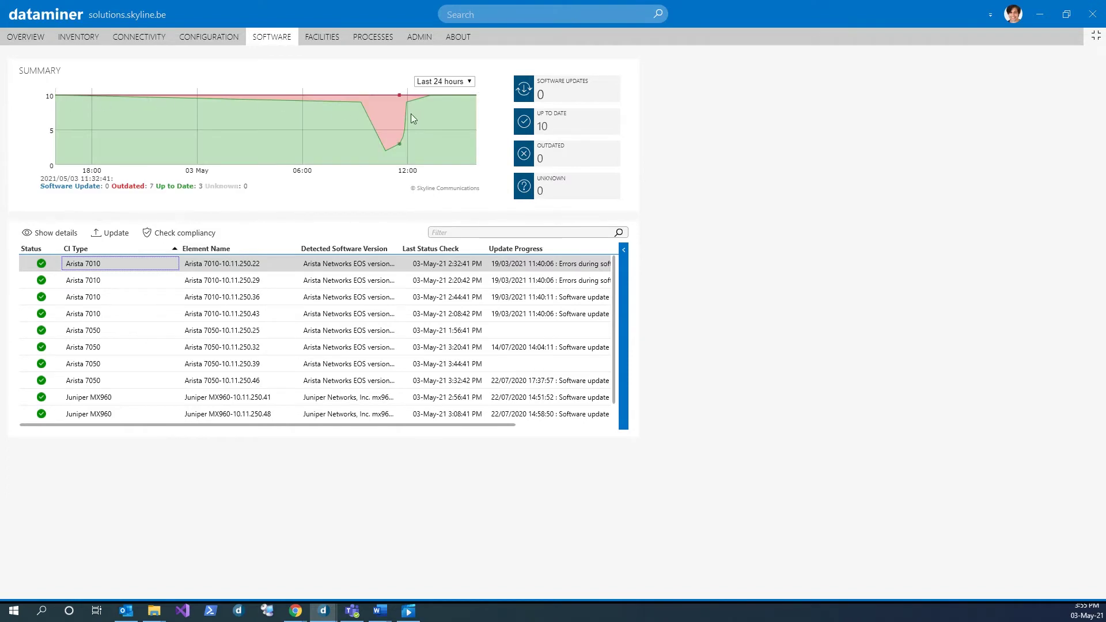
# Step: Filter software devices on 'juniper' and show details of the first Juniper MX960
pyautogui.click(445, 234)
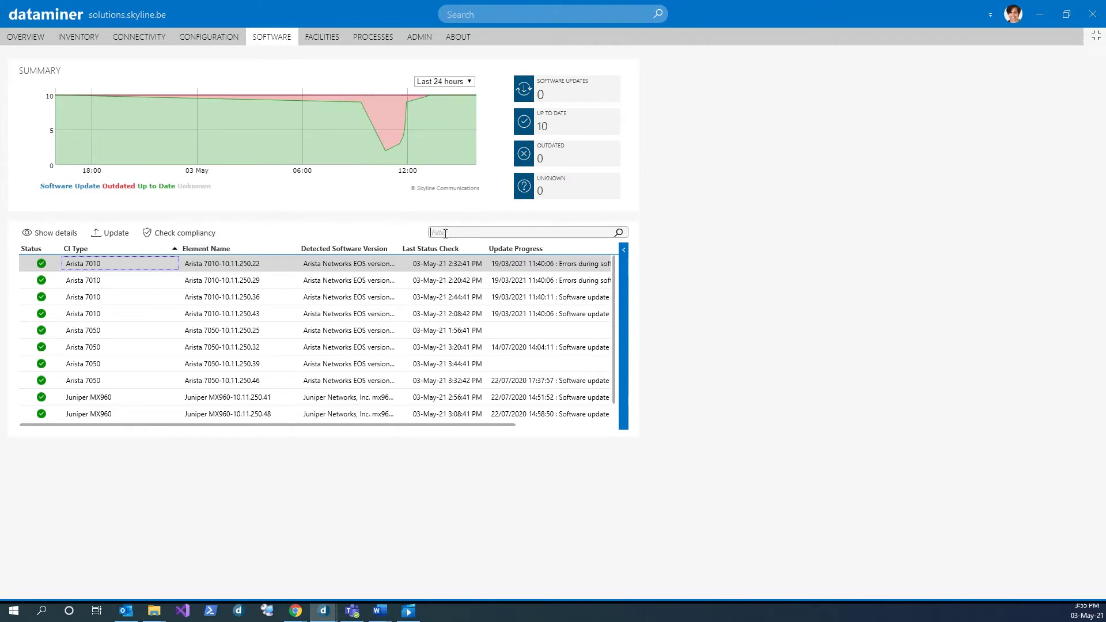
pyautogui.write('juniper')
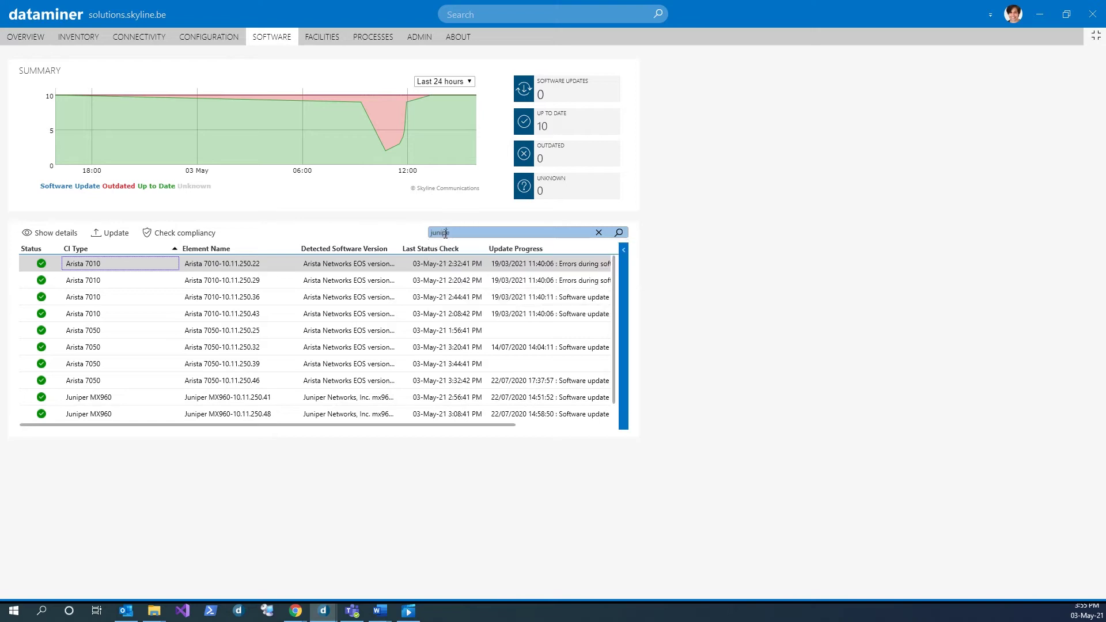
pyautogui.click(82, 267)
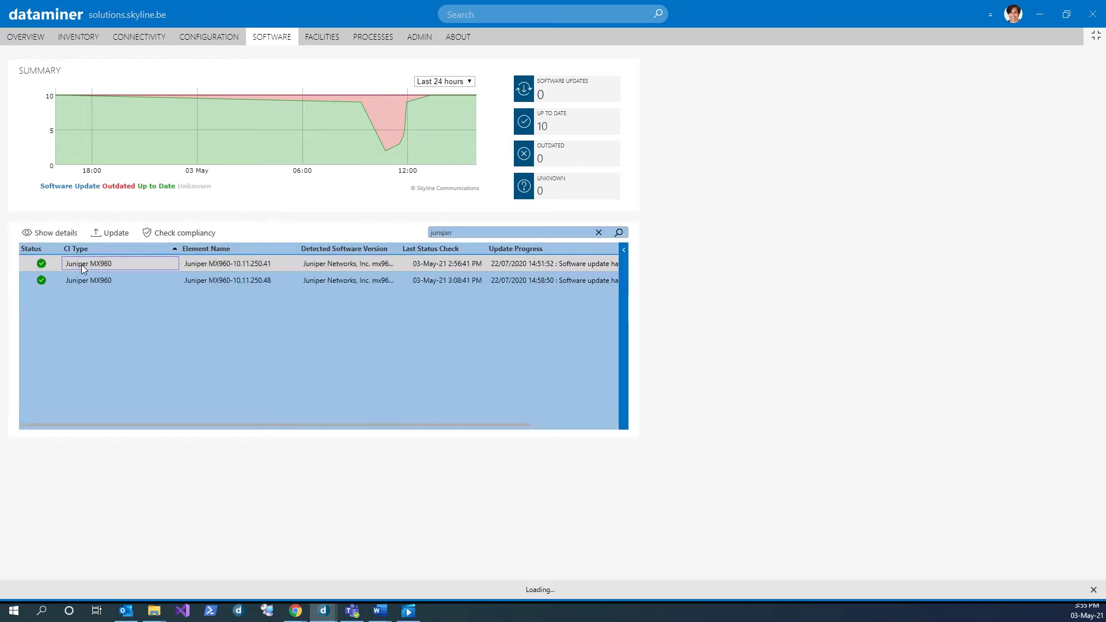
pyautogui.click(63, 236)
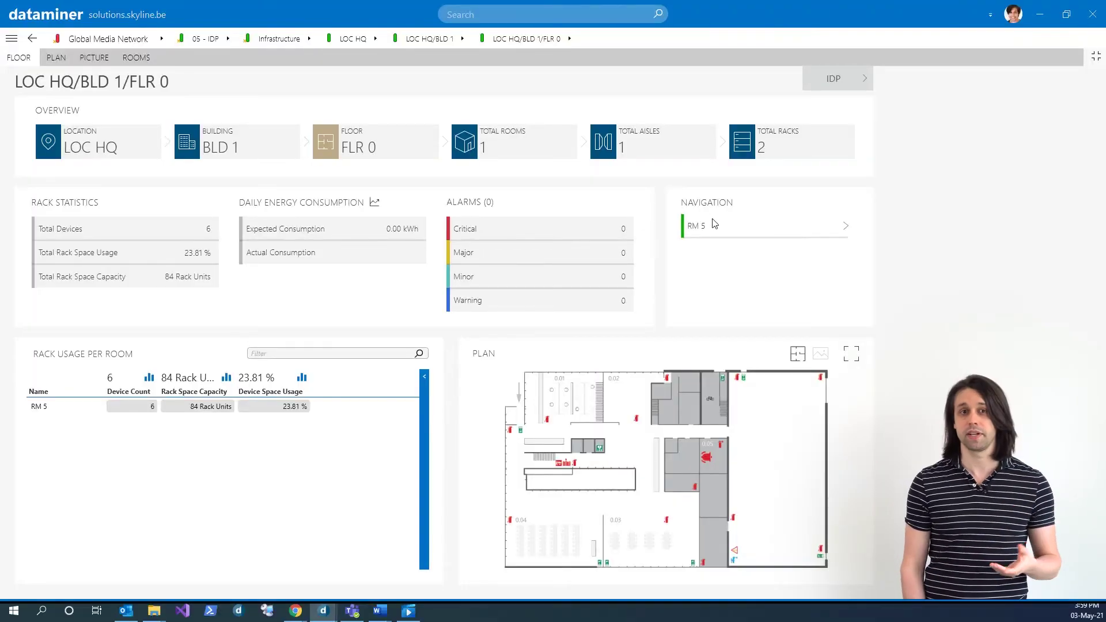
# Step: Drill down through room RM 5 and aisle ASL Middle to the RCK Rack 01 page
pyautogui.click(718, 222)
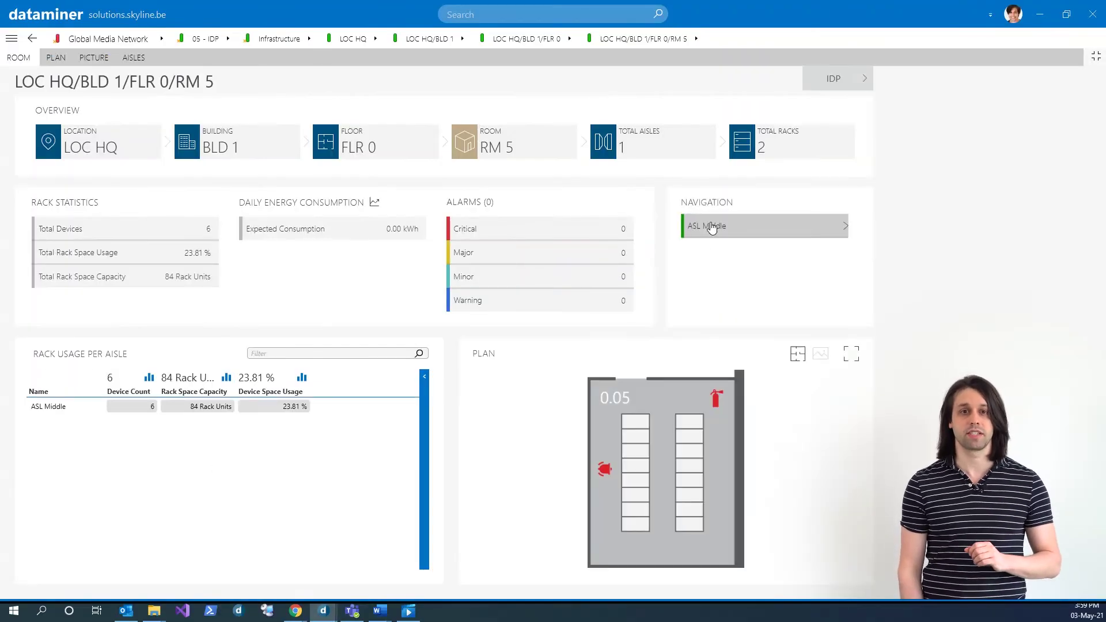
pyautogui.click(712, 228)
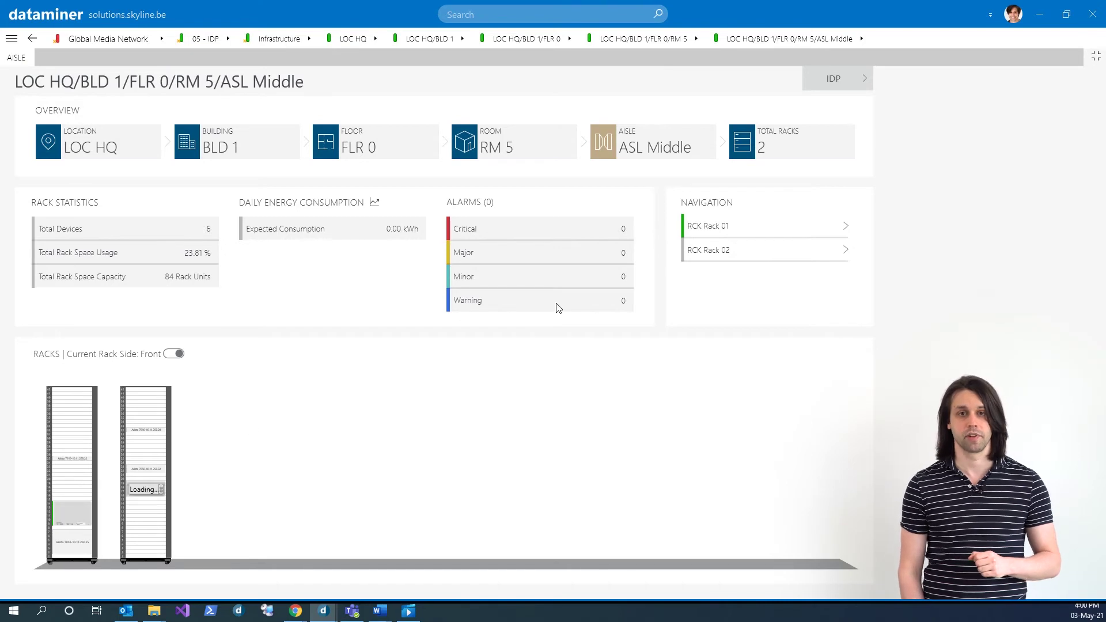
pyautogui.click(724, 232)
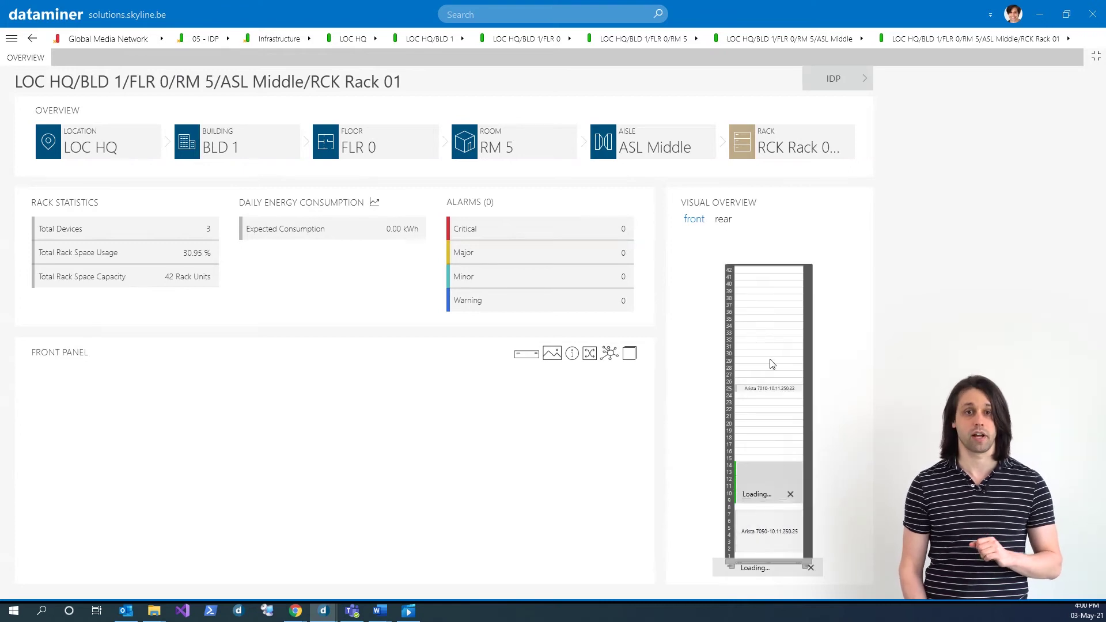
# Step: Show the Cisco Nexus-10.11.250.21 front panel and device information, then return to LOC HQ
pyautogui.click(766, 489)
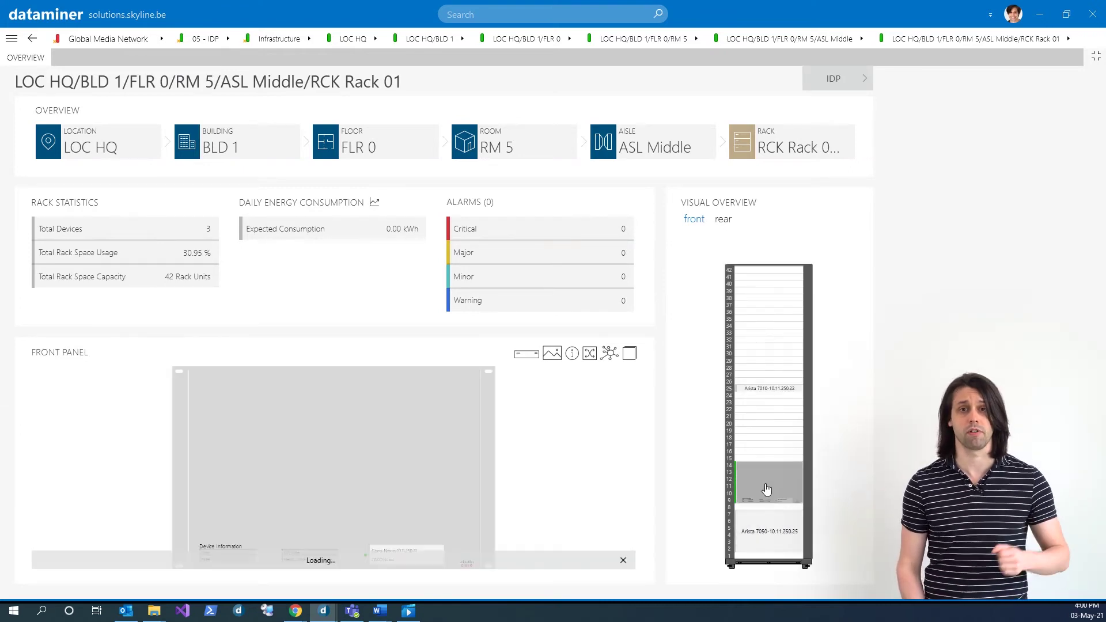
pyautogui.click(572, 355)
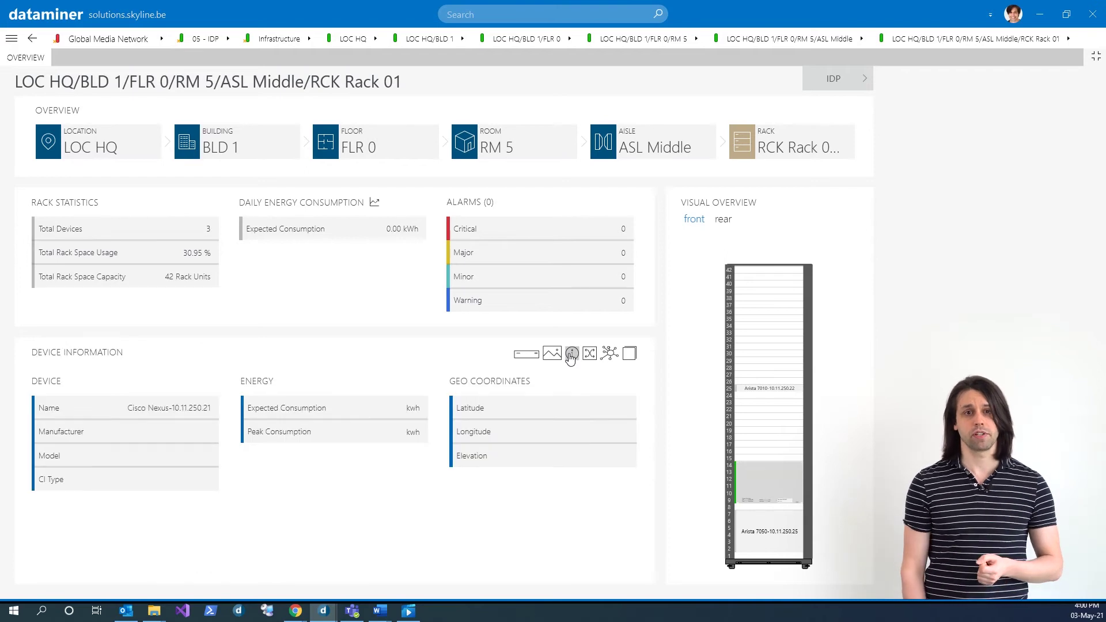
pyautogui.click(114, 151)
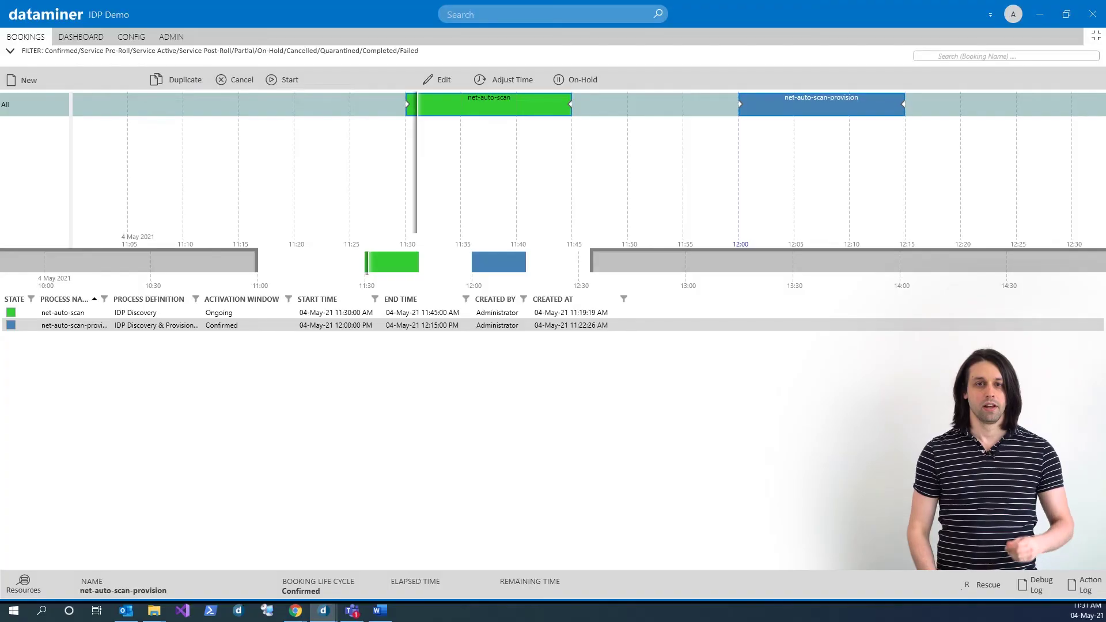
# Step: Select the net-auto-scan and net-auto-scan-provision bookings, view timelines per resource, and expand filters
pyautogui.click(178, 312)
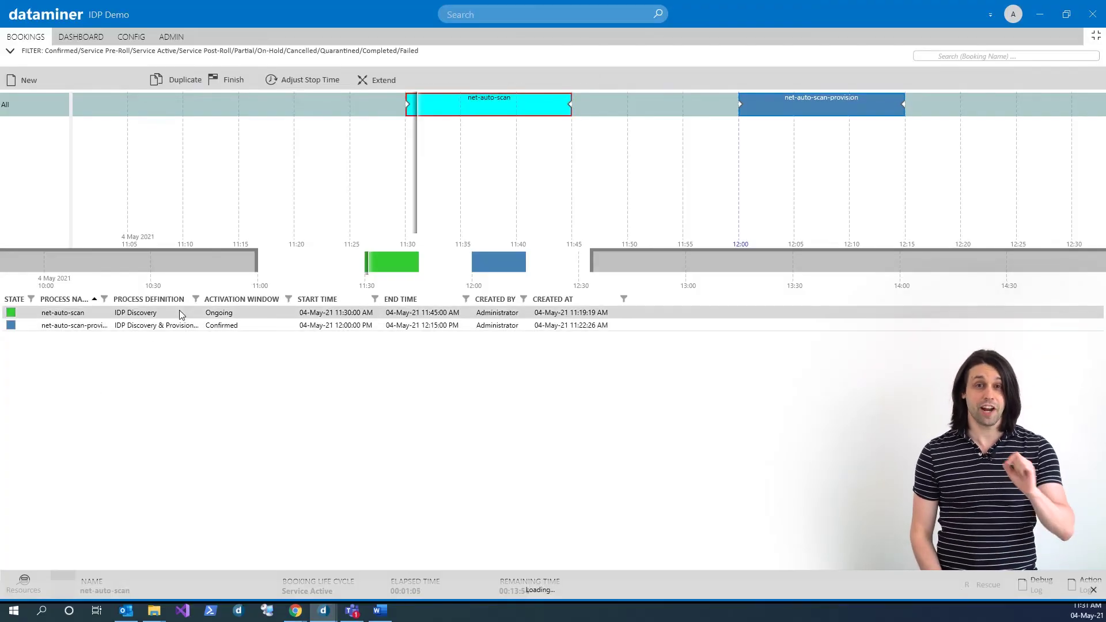
pyautogui.click(180, 327)
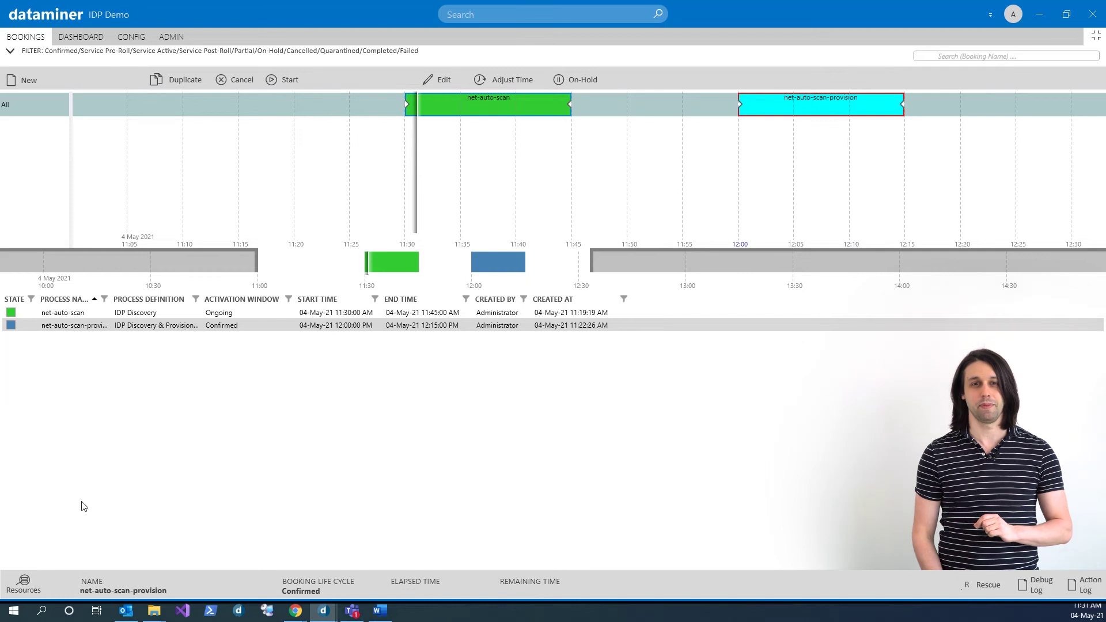
pyautogui.click(23, 585)
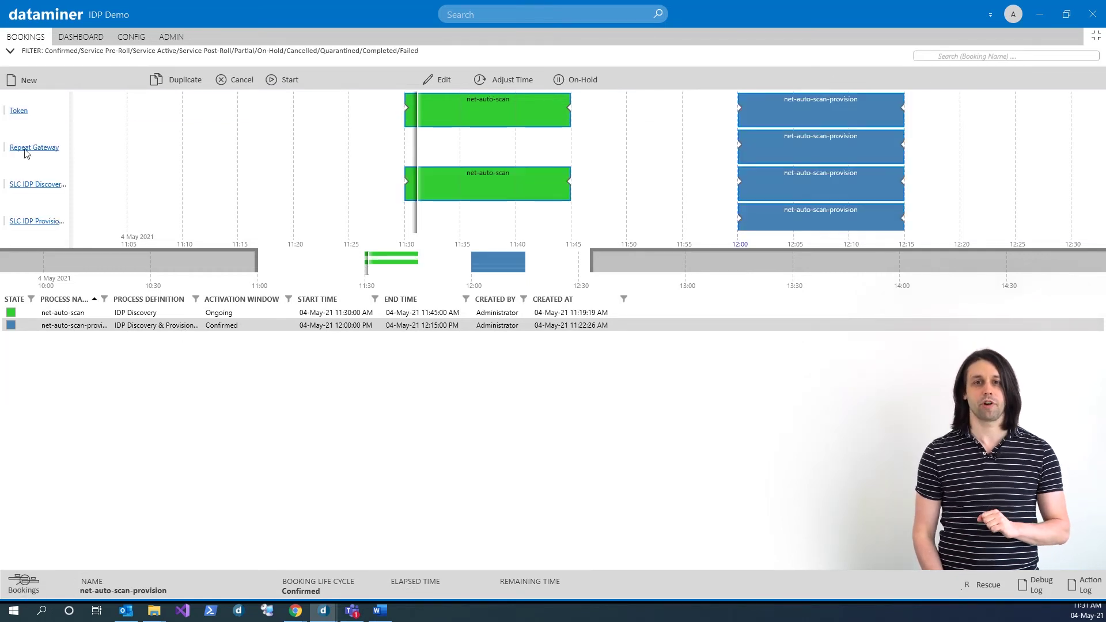
pyautogui.scroll(1, 25, 144)
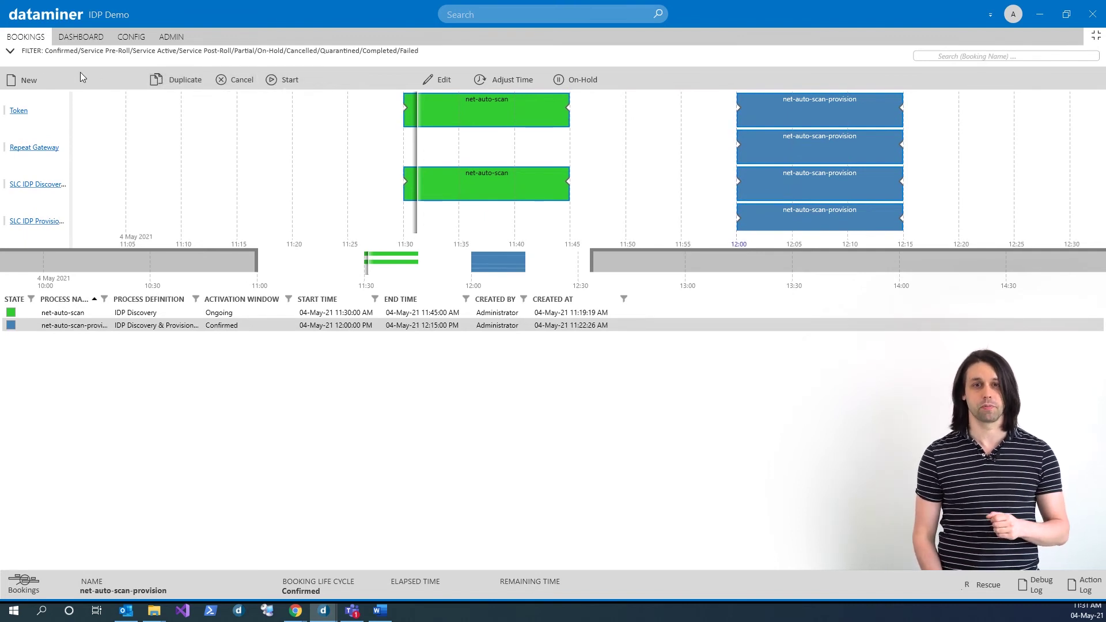
pyautogui.click(10, 50)
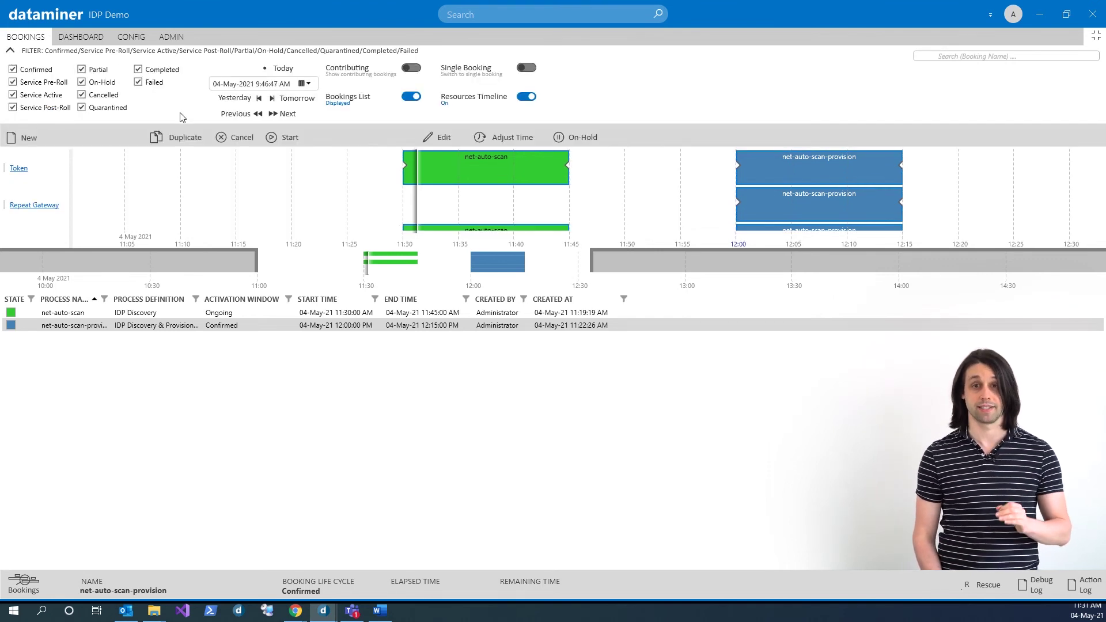